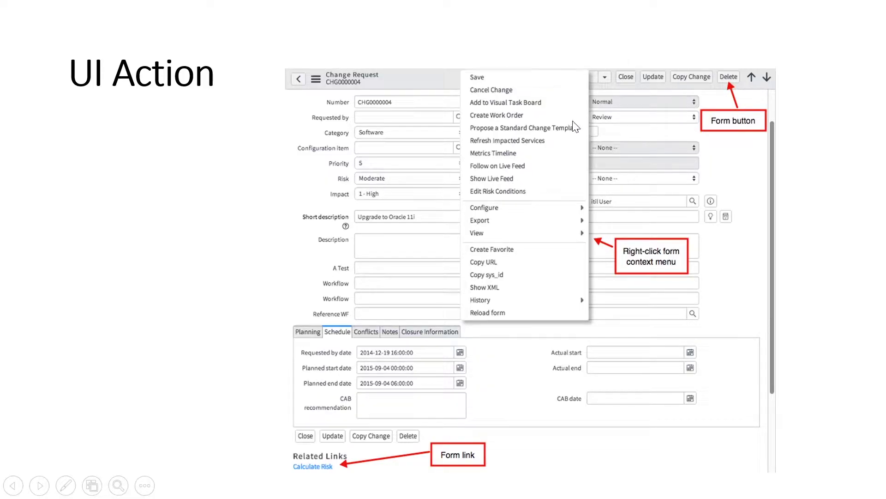
{"action": "left_click", "coordinate": [281, 452]}
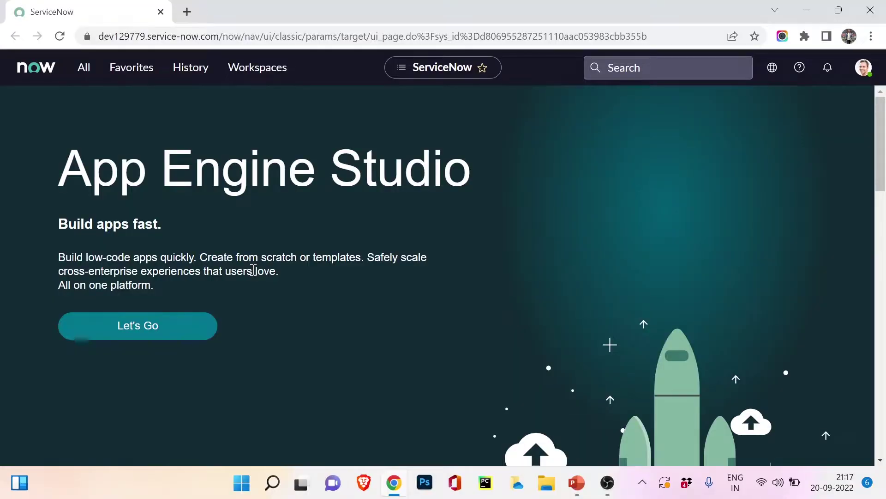
Open the list of all incident records by entering incident.list in the application navigator filter.
{"action": "left_click", "coordinate": [84, 73]}
{"action": "left_click", "coordinate": [96, 104]}
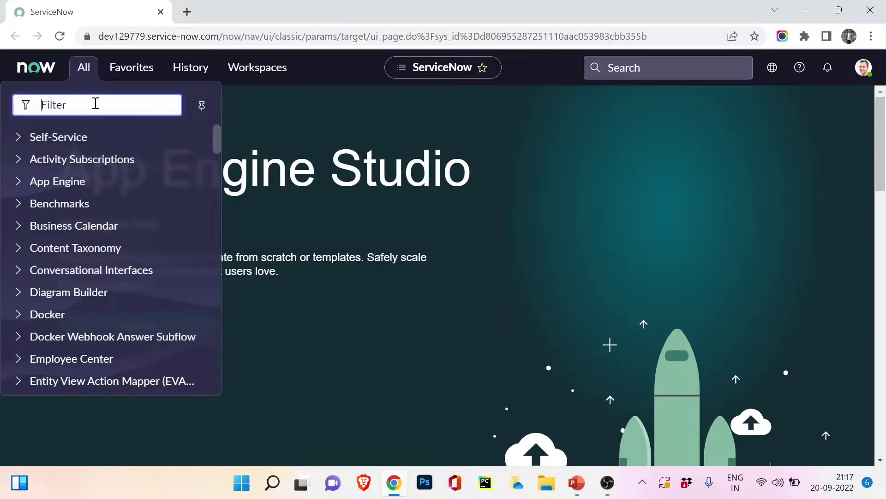
{"action": "type", "text": "incid"}
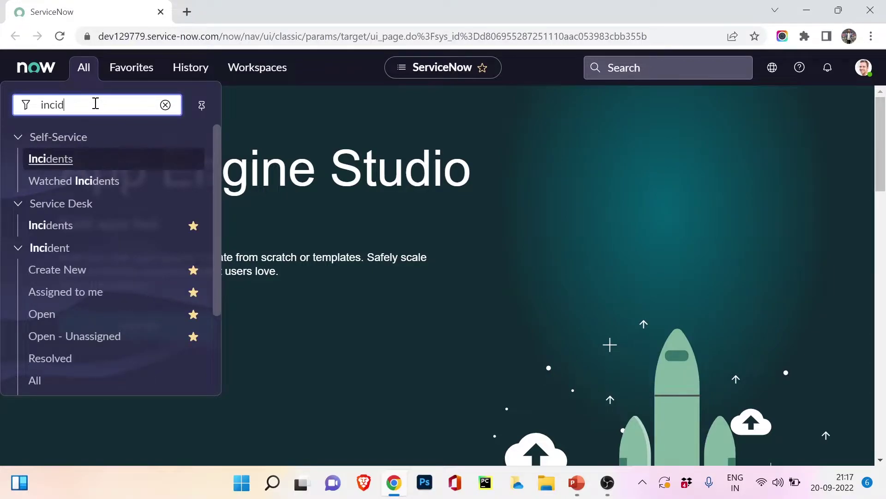
{"action": "type", "text": "ent.list"}
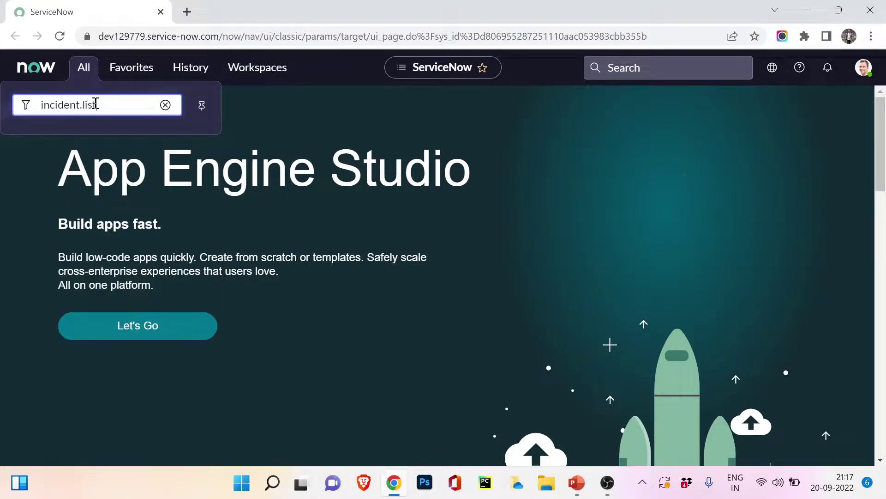
{"action": "key", "text": "Return"}
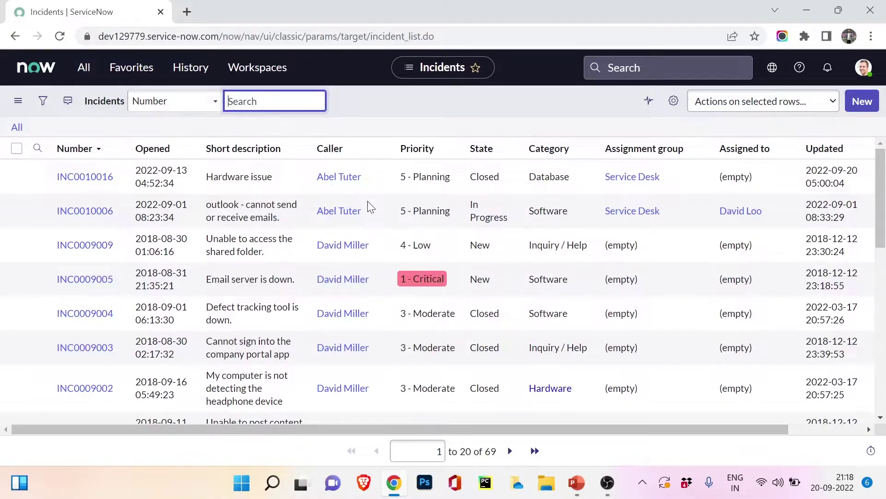
Open the UI Actions configured for the Incident table from the incident list's column options.
{"action": "left_click", "coordinate": [379, 150]}
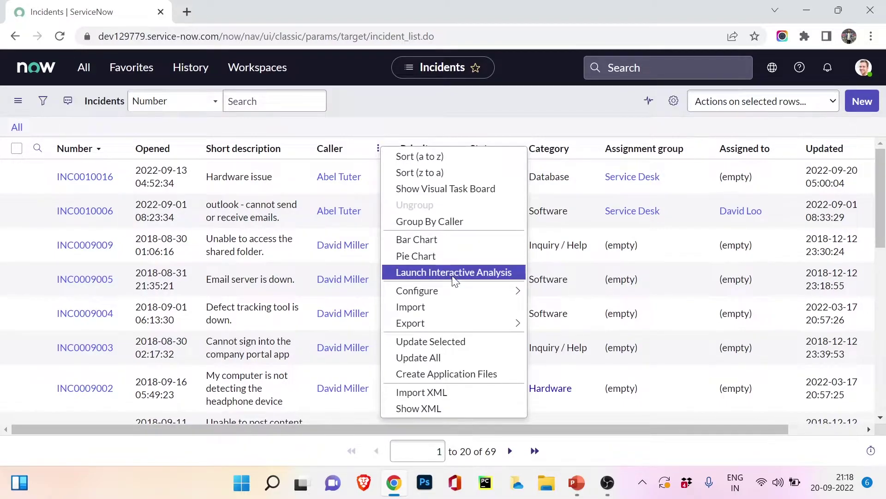
{"action": "mouse_move", "coordinate": [508, 290]}
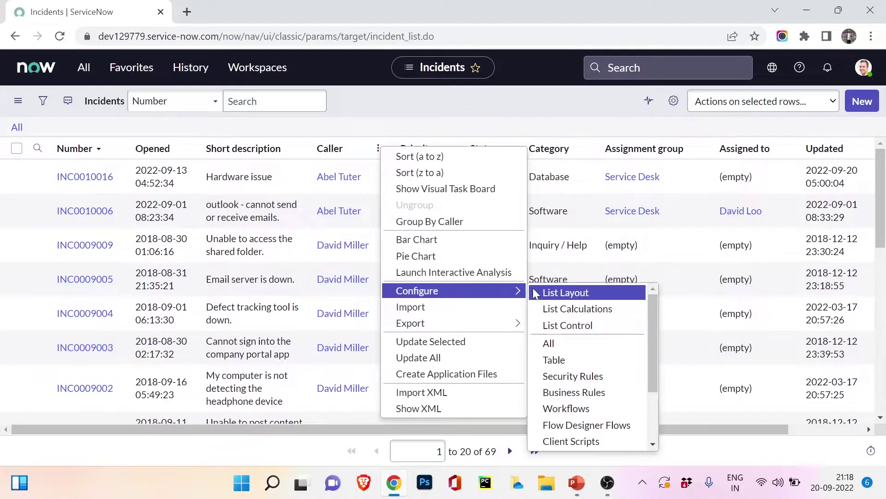
{"action": "scroll", "coordinate": [568, 390], "scroll_direction": "down", "scroll_amount": 2}
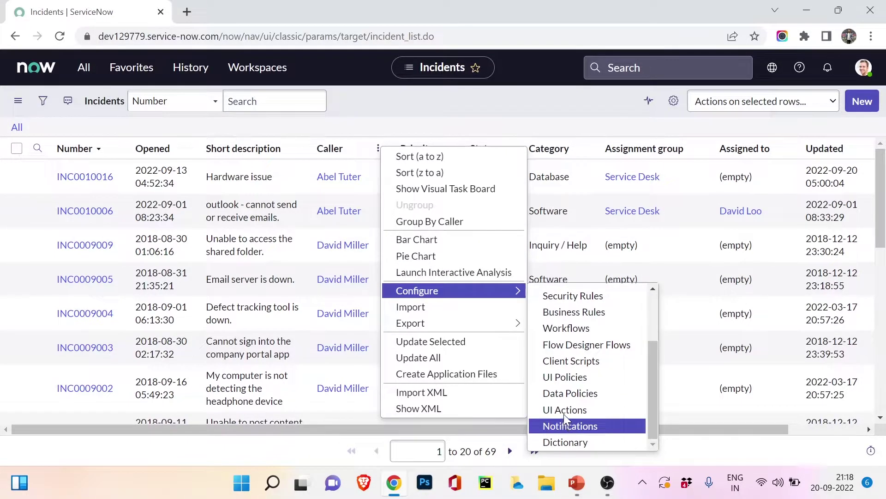
{"action": "left_click", "coordinate": [564, 409]}
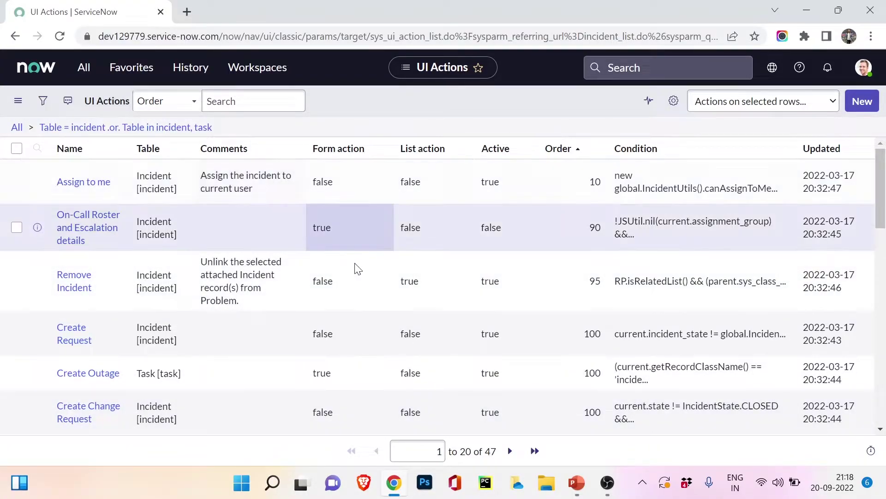
Duplicate the browser tab, return it to the incident list, and open the "Hardware issue" incident to look over its form.
{"action": "right_click", "coordinate": [108, 11]}
{"action": "left_click", "coordinate": [176, 118]}
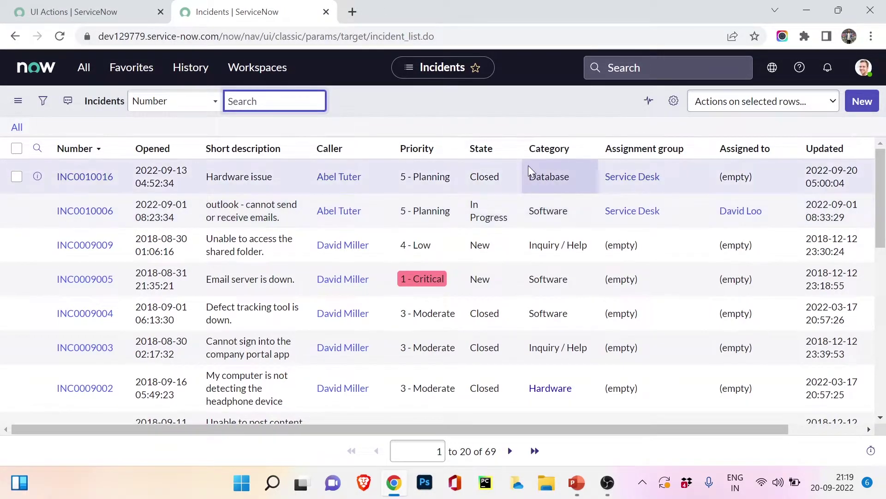
{"action": "left_click", "coordinate": [507, 148]}
{"action": "left_click", "coordinate": [76, 182]}
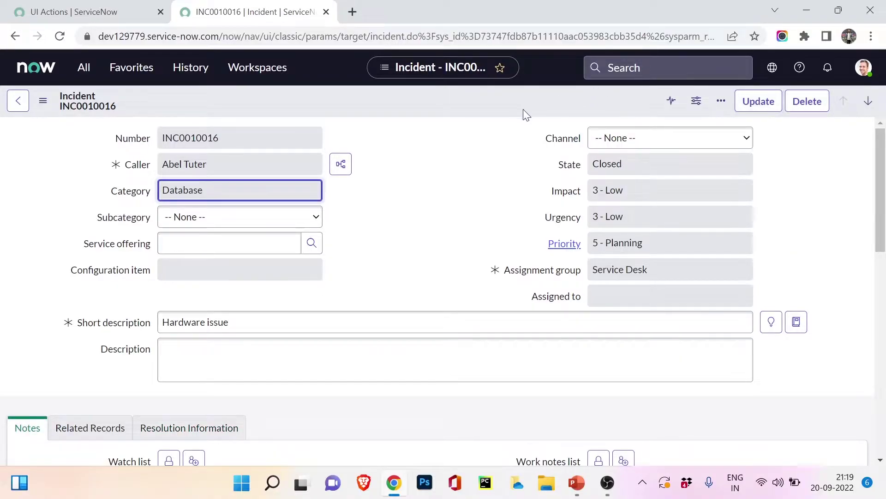
{"action": "scroll", "coordinate": [442, 243], "scroll_direction": "down", "scroll_amount": 8}
{"action": "scroll", "coordinate": [440, 325], "scroll_direction": "up", "scroll_amount": 4}
{"action": "scroll", "coordinate": [439, 325], "scroll_direction": "up", "scroll_amount": 5}
From the UI Actions list, open the incident table's Resolve and New UI actions in separate browser tabs.
{"action": "key", "text": "ctrl+shift+Tab"}
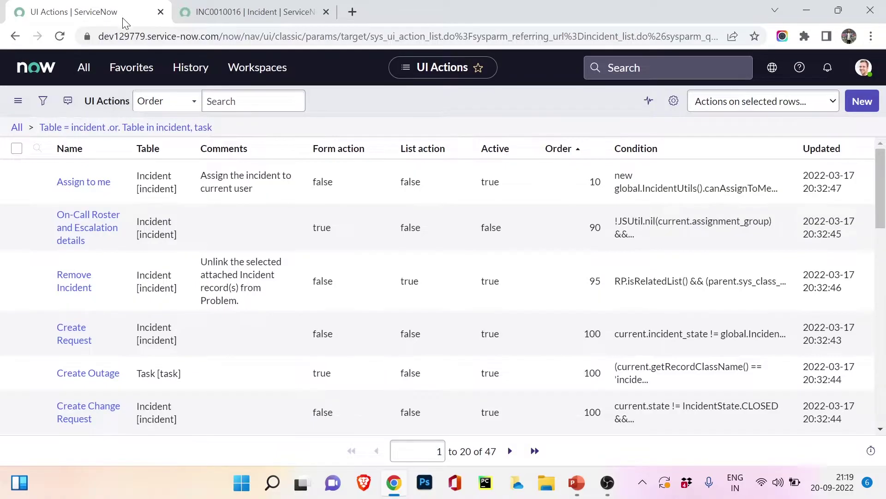
{"action": "scroll", "coordinate": [271, 213], "scroll_direction": "down", "scroll_amount": 3}
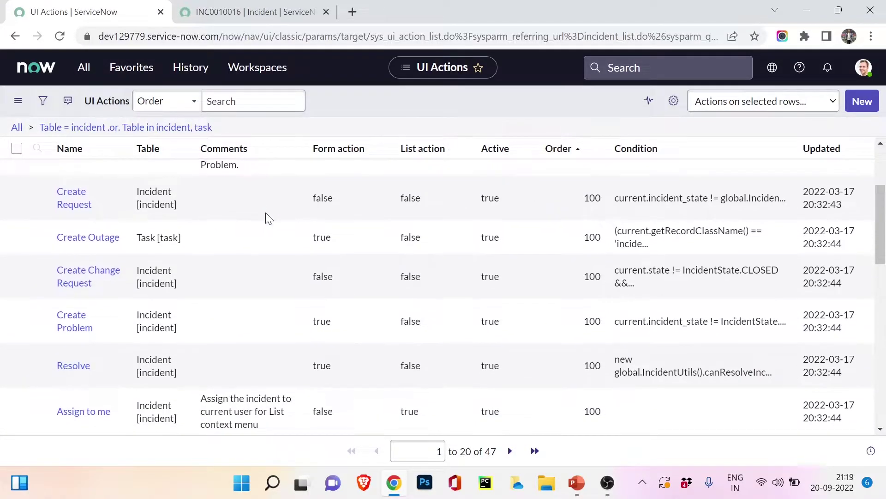
{"action": "scroll", "coordinate": [268, 216], "scroll_direction": "down", "scroll_amount": 2}
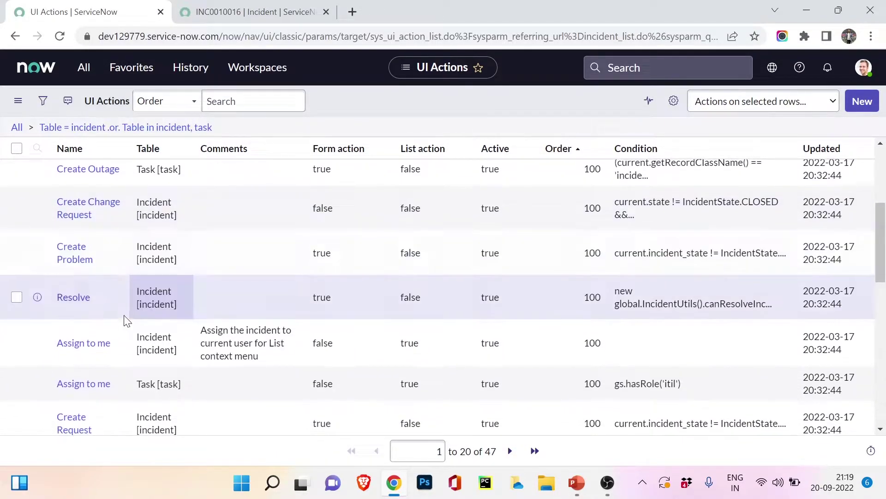
{"action": "middle_click", "coordinate": [81, 300]}
{"action": "scroll", "coordinate": [98, 306], "scroll_direction": "down", "scroll_amount": 3}
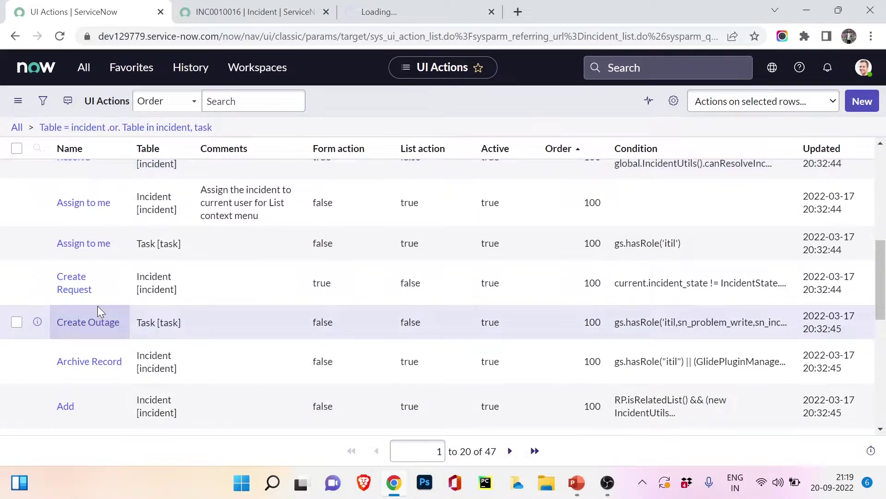
{"action": "scroll", "coordinate": [98, 305], "scroll_direction": "down", "scroll_amount": 3}
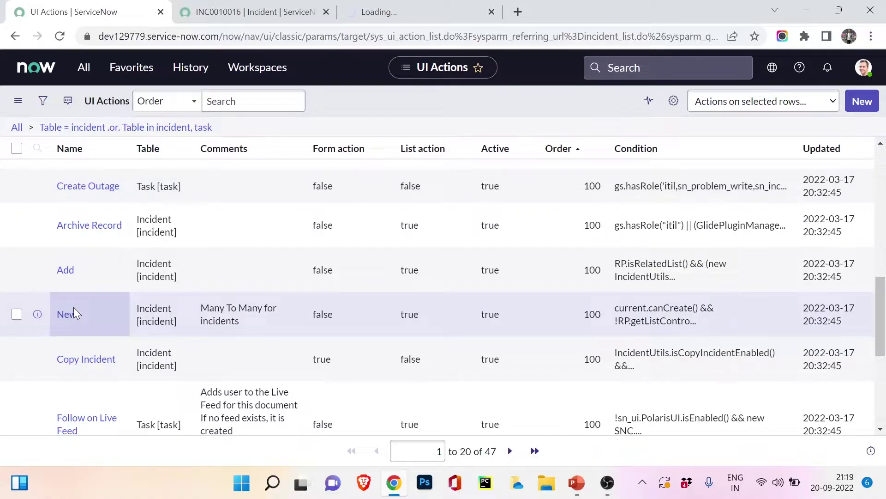
{"action": "middle_click", "coordinate": [67, 315]}
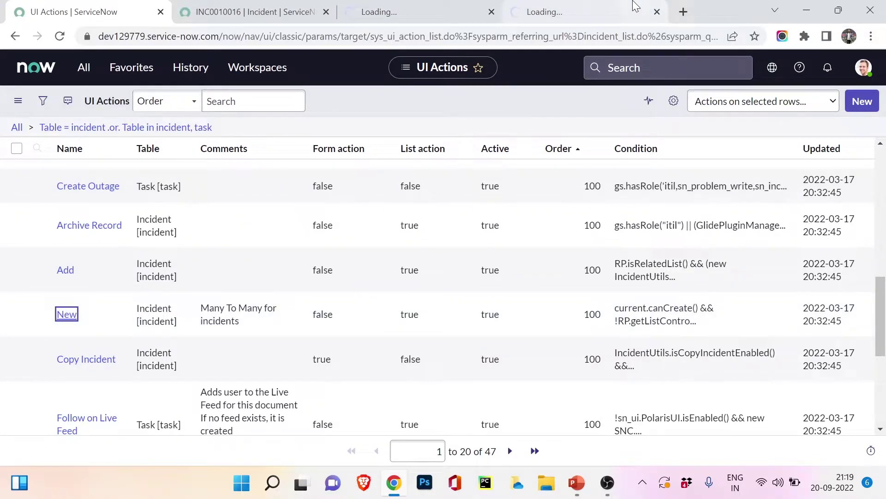
Go back from the open "Hardware issue" incident to the incident list in the same browser tab.
{"action": "left_click", "coordinate": [610, 5]}
{"action": "left_click", "coordinate": [489, 6]}
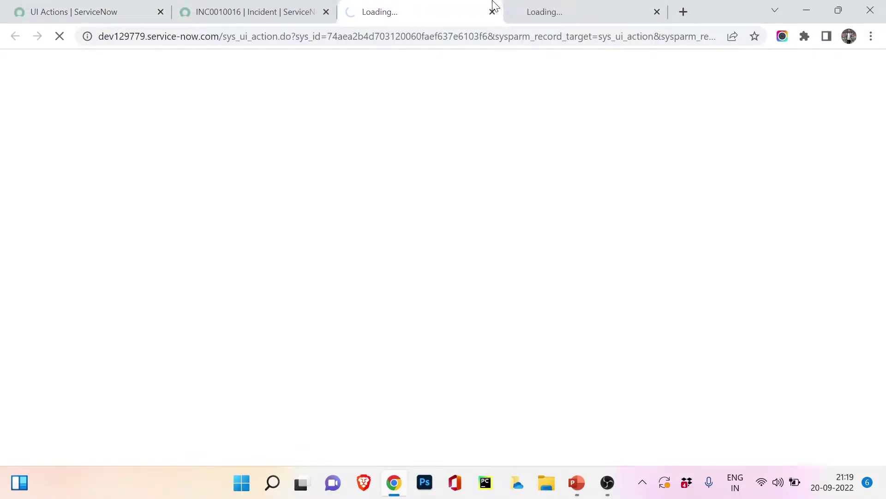
{"action": "left_click", "coordinate": [336, 8]}
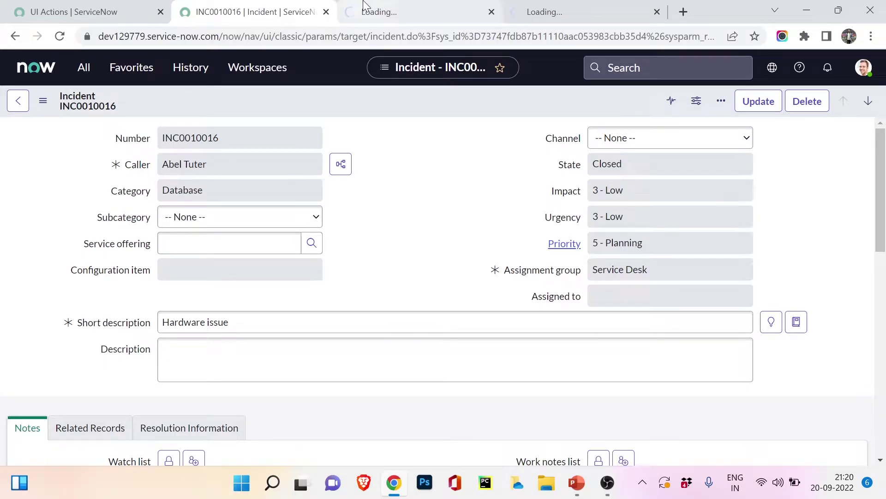
{"action": "left_click", "coordinate": [391, 7]}
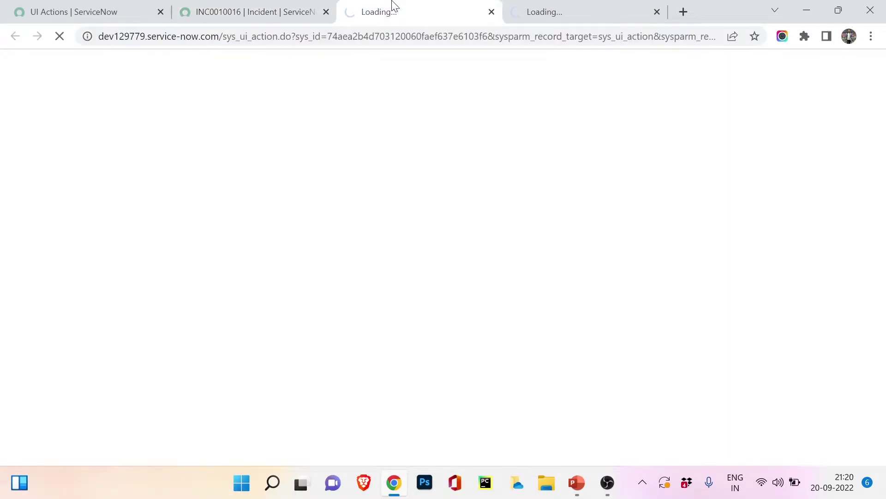
{"action": "left_click", "coordinate": [291, 7]}
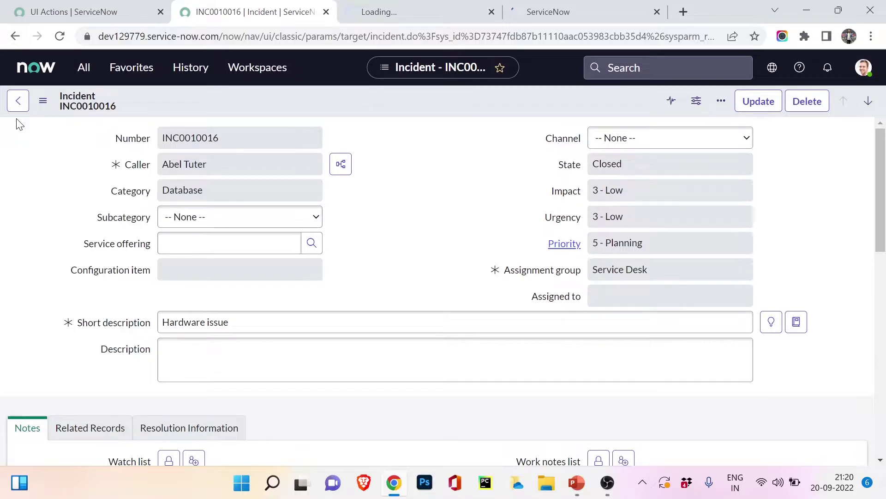
{"action": "left_click", "coordinate": [18, 100]}
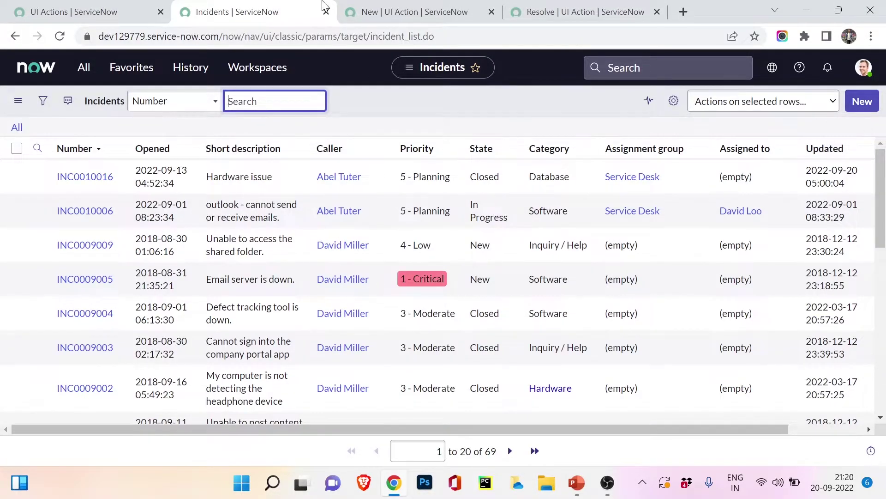
Examine the New UI action's name, table, order, action name and list banner button option against the New button on the incident list.
{"action": "left_click", "coordinate": [417, 10]}
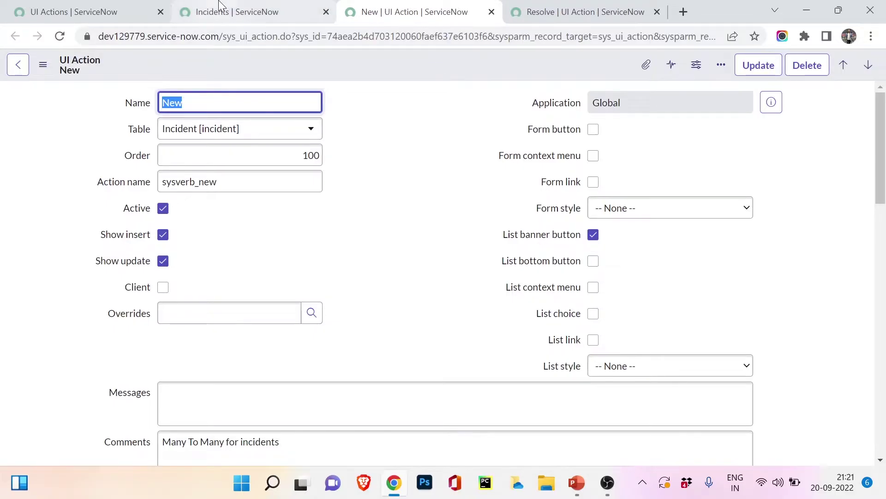
{"action": "left_click", "coordinate": [317, 7]}
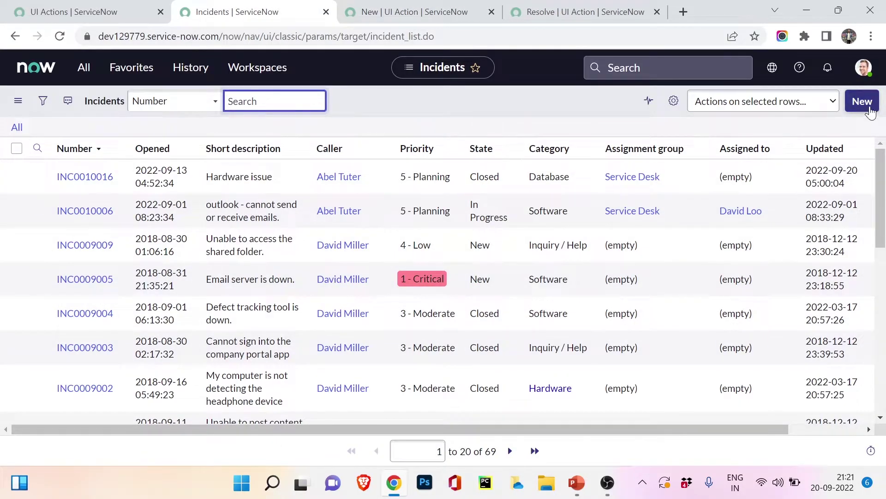
{"action": "key", "text": "ctrl+Tab"}
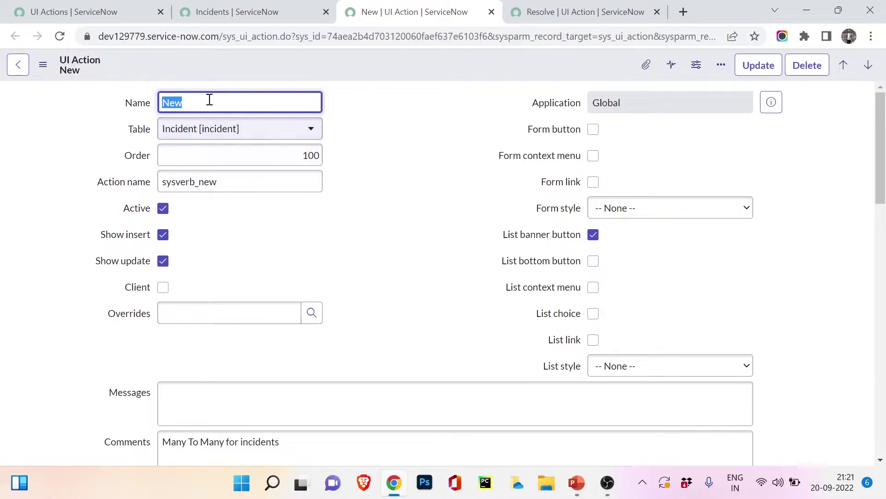
{"action": "left_click", "coordinate": [210, 159]}
{"action": "left_click", "coordinate": [333, 122]}
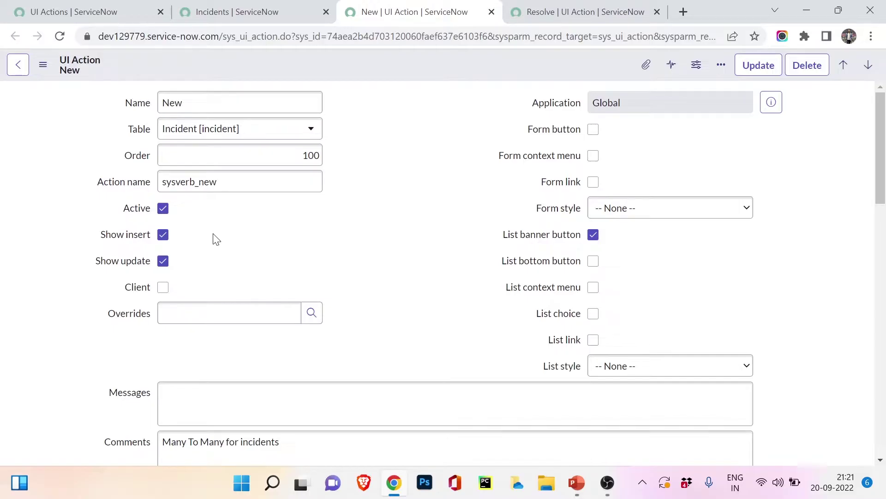
{"action": "double_click", "coordinate": [219, 182]}
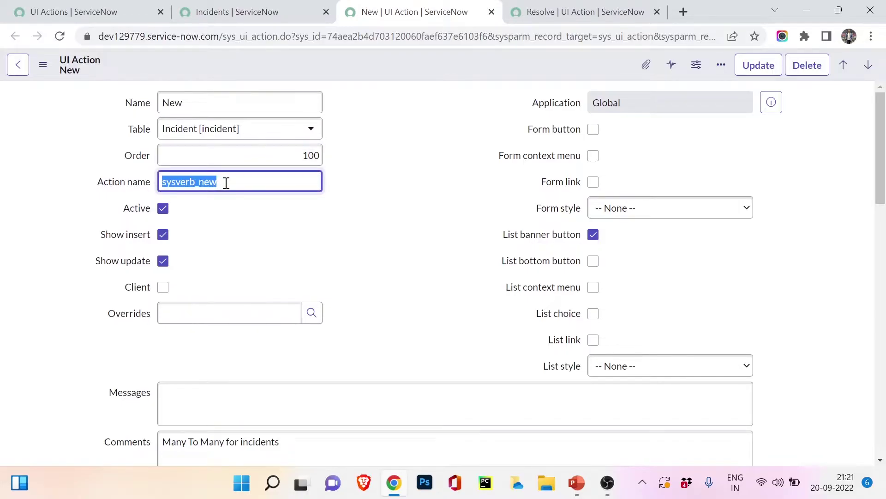
{"action": "left_click", "coordinate": [246, 232]}
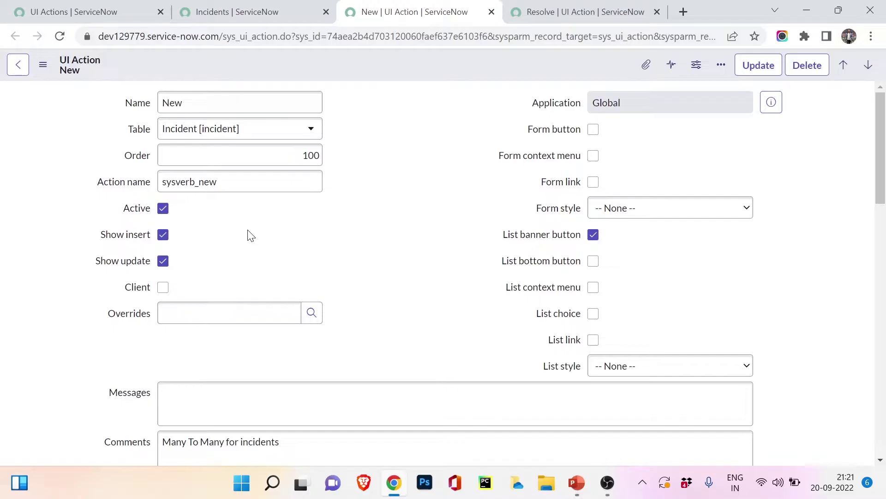
Start a new incident record from the incident list to demonstrate the New UI action.
{"action": "left_click", "coordinate": [261, 10]}
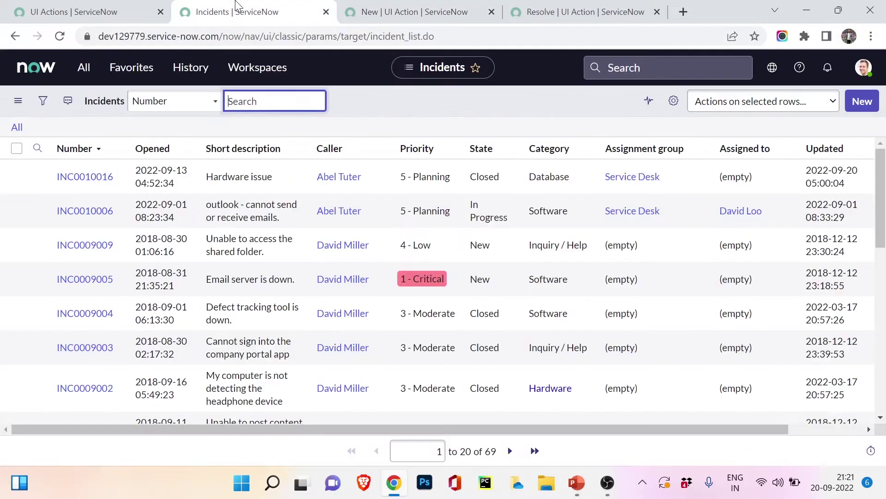
{"action": "left_click", "coordinate": [872, 105]}
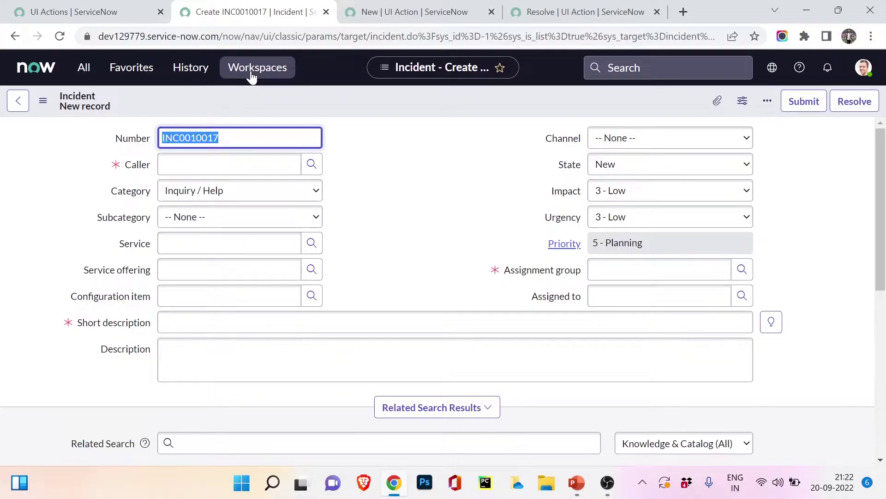
Return to the New UI action record and examine its action name and the remaining form fields.
{"action": "left_click", "coordinate": [389, 9]}
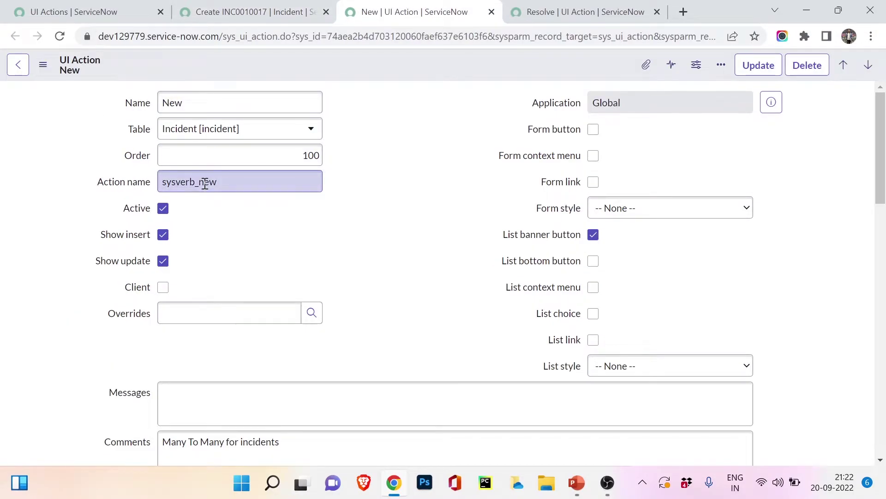
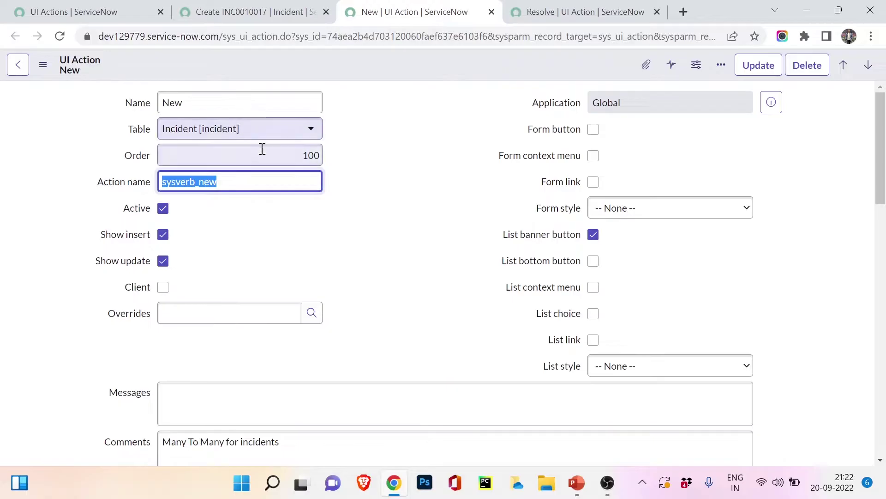
{"action": "left_click", "coordinate": [328, 195]}
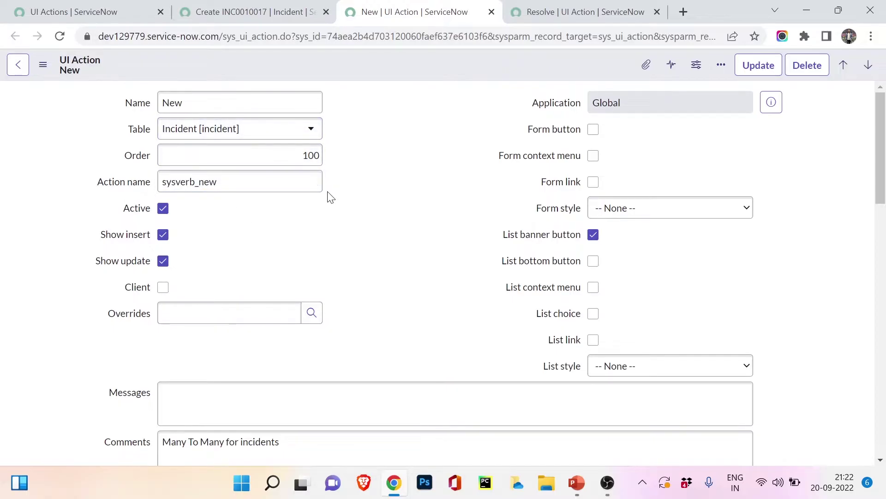
{"action": "scroll", "coordinate": [323, 196], "scroll_direction": "down", "scroll_amount": 3}
{"action": "scroll", "coordinate": [323, 196], "scroll_direction": "up", "scroll_amount": 3}
{"action": "scroll", "coordinate": [326, 198], "scroll_direction": "down", "scroll_amount": 1}
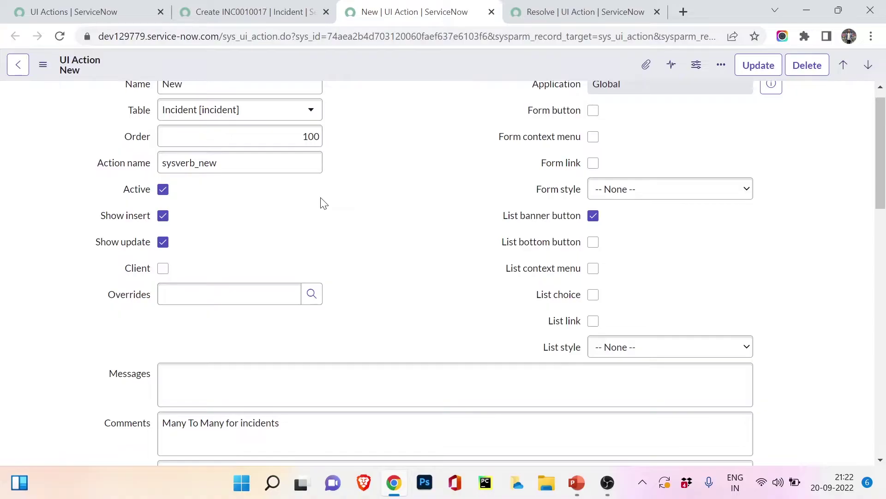
{"action": "left_click", "coordinate": [222, 164]}
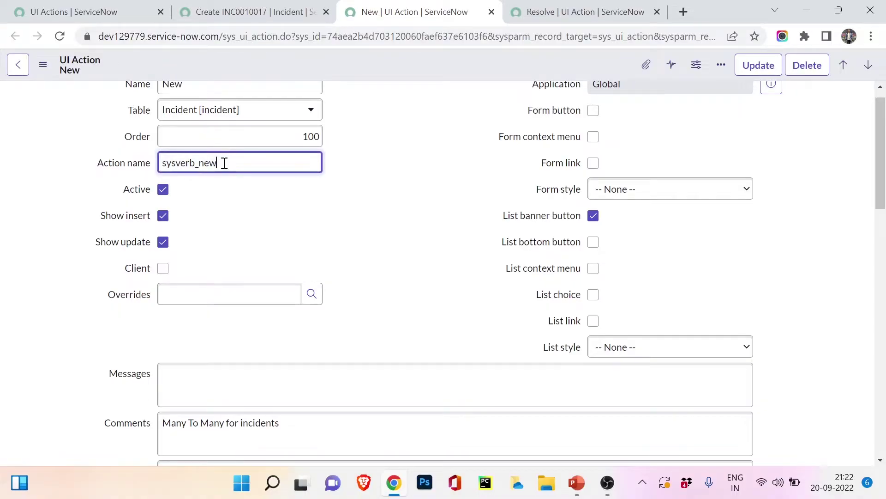
Examine the New UI action's general settings along with its Messages and Comments fields.
{"action": "left_click", "coordinate": [421, 120]}
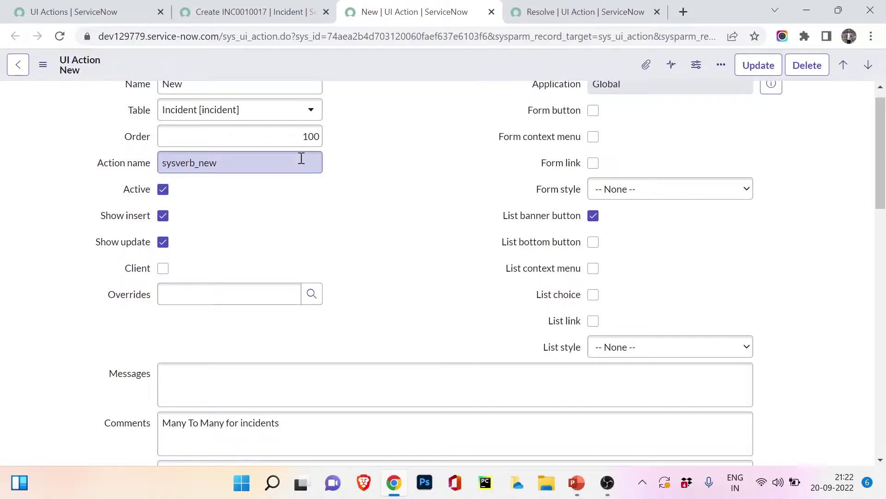
{"action": "scroll", "coordinate": [317, 184], "scroll_direction": "down", "scroll_amount": 2}
{"action": "scroll", "coordinate": [316, 185], "scroll_direction": "up", "scroll_amount": 3}
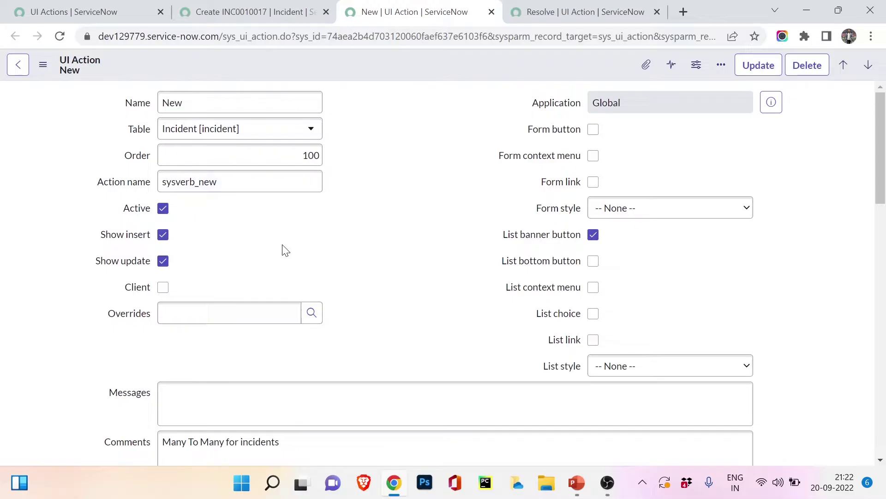
{"action": "scroll", "coordinate": [285, 250], "scroll_direction": "down", "scroll_amount": 3}
{"action": "left_click", "coordinate": [271, 260]}
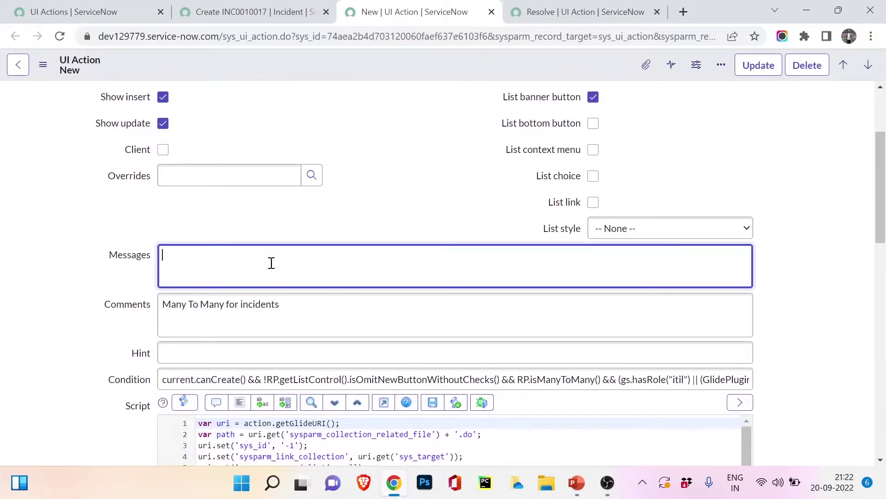
{"action": "left_click", "coordinate": [186, 305]}
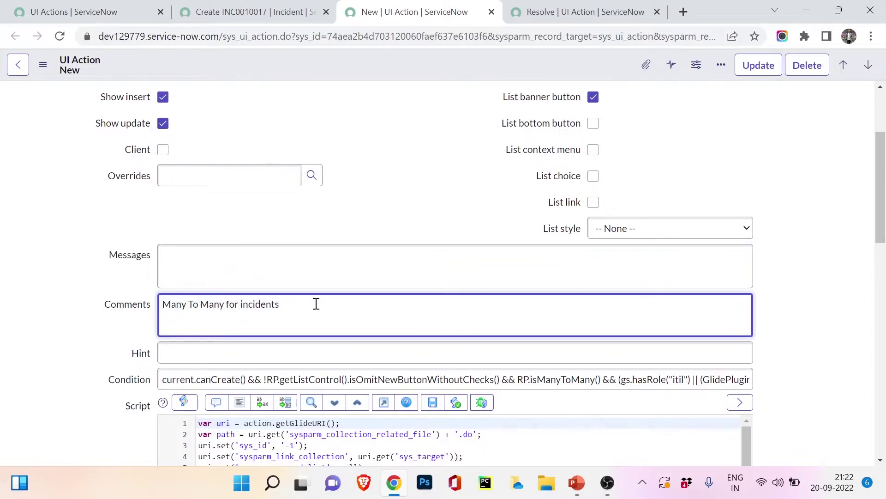
{"action": "scroll", "coordinate": [239, 293], "scroll_direction": "down", "scroll_amount": 3}
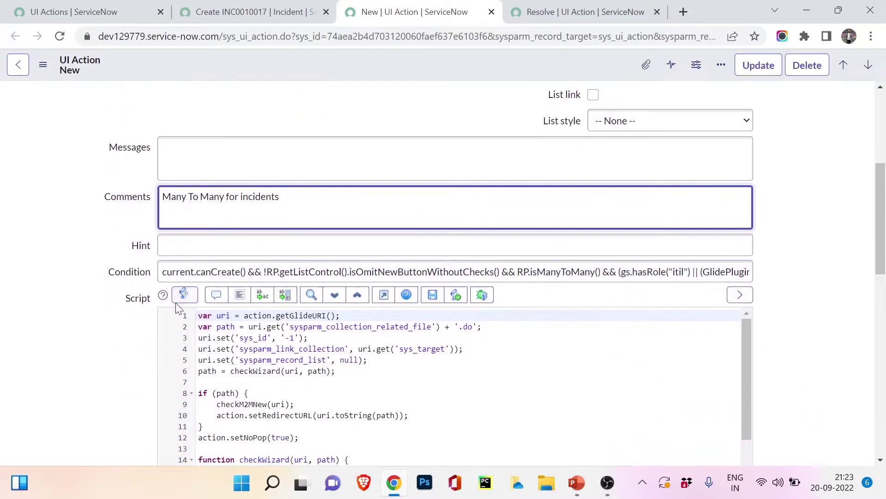
Examine the full Condition expression of the New UI action through to its role and plugin checks.
{"action": "left_click", "coordinate": [203, 262]}
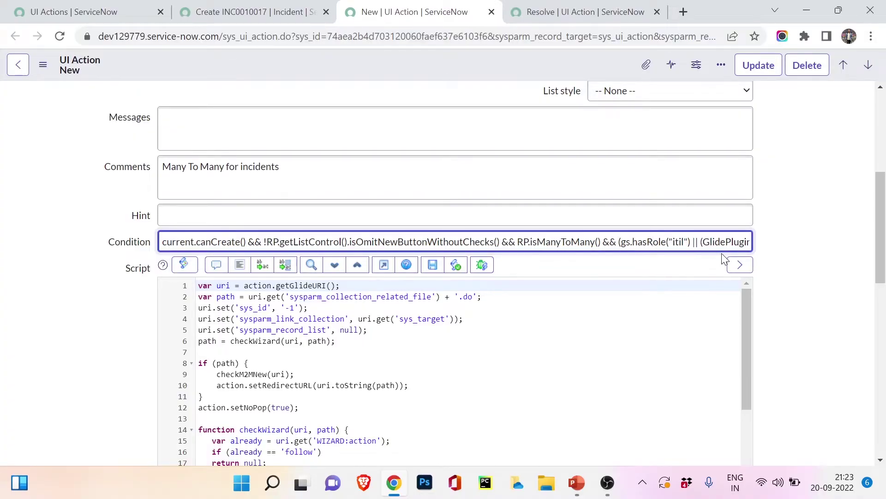
{"action": "key", "text": "End"}
{"action": "left_click_drag", "start_coordinate": [452, 244], "coordinate": [540, 247]}
{"action": "left_click_drag", "start_coordinate": [451, 246], "coordinate": [543, 244]}
{"action": "left_click", "coordinate": [343, 245]}
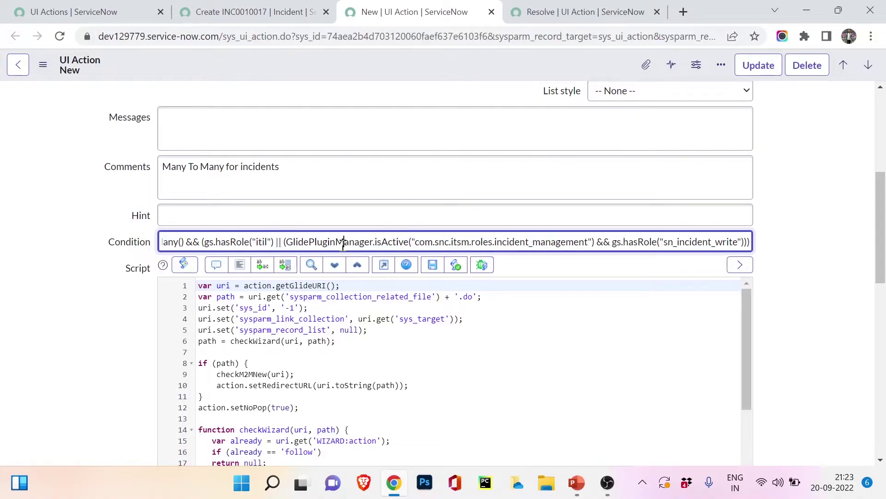
{"action": "triple_click", "coordinate": [245, 240]}
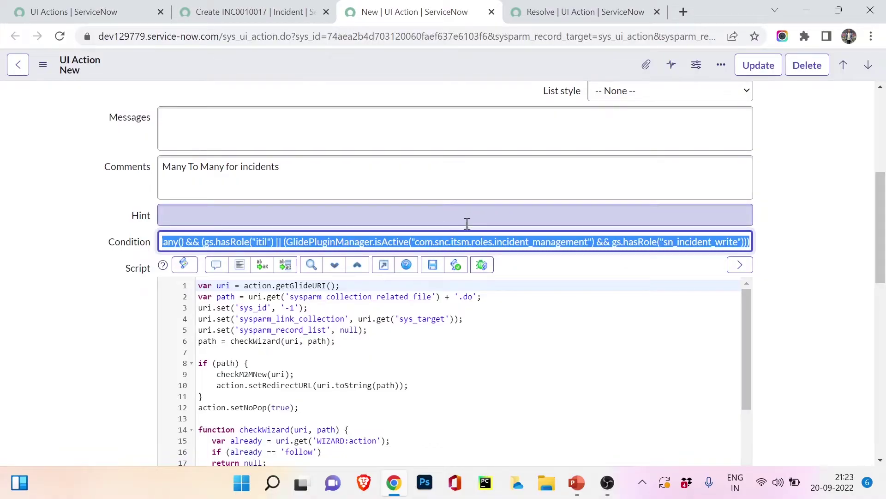
Examine the New UI action's script, workspace options and UI Action Visibility list, and return to the record's first fields.
{"action": "scroll", "coordinate": [378, 338], "scroll_direction": "down", "scroll_amount": 3}
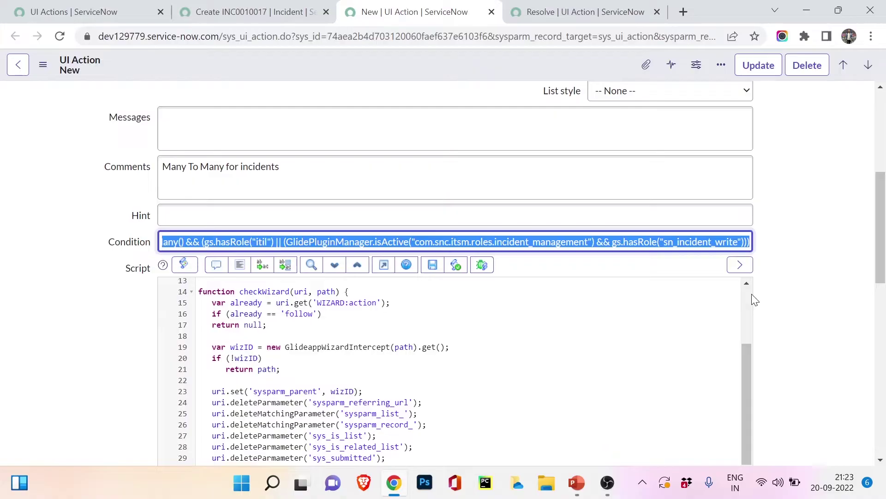
{"action": "scroll", "coordinate": [538, 358], "scroll_direction": "down", "scroll_amount": 6}
{"action": "scroll", "coordinate": [810, 277], "scroll_direction": "down", "scroll_amount": 1}
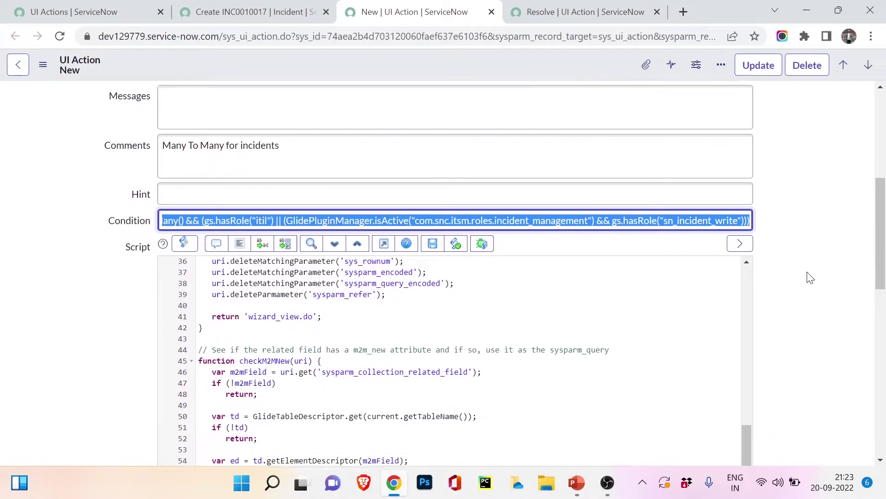
{"action": "scroll", "coordinate": [810, 277], "scroll_direction": "down", "scroll_amount": 4}
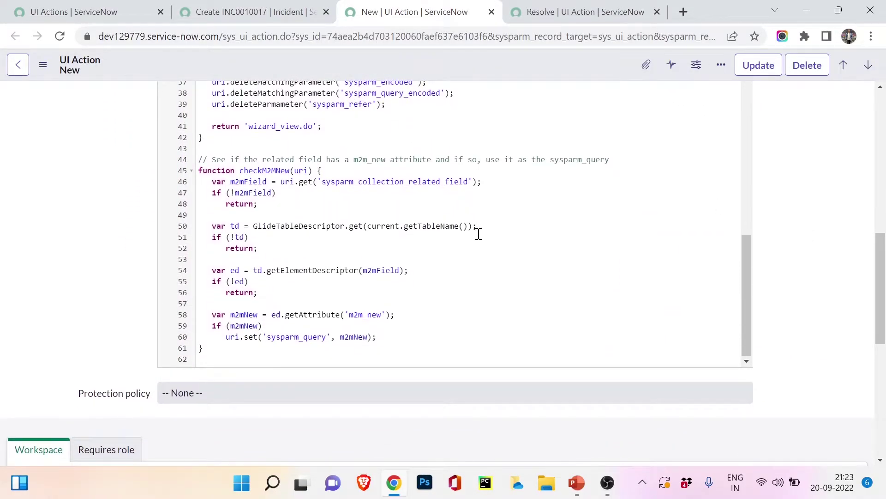
{"action": "scroll", "coordinate": [478, 234], "scroll_direction": "down", "scroll_amount": 4}
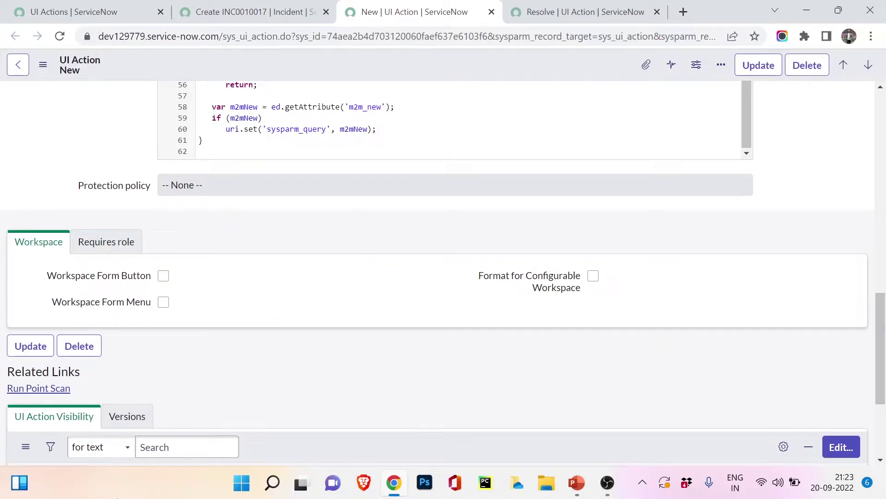
{"action": "scroll", "coordinate": [400, 395], "scroll_direction": "down", "scroll_amount": 4}
{"action": "scroll", "coordinate": [400, 395], "scroll_direction": "up", "scroll_amount": 15}
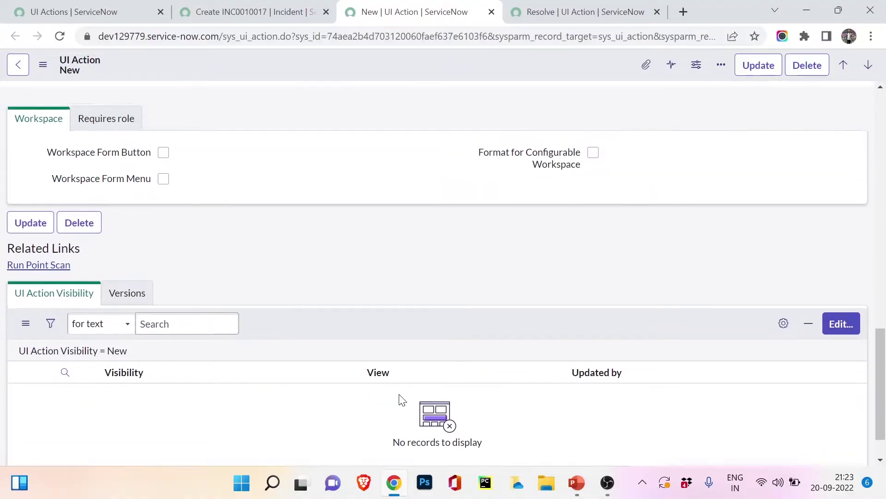
{"action": "scroll", "coordinate": [400, 394], "scroll_direction": "down", "scroll_amount": 7}
{"action": "scroll", "coordinate": [400, 393], "scroll_direction": "up", "scroll_amount": 20}
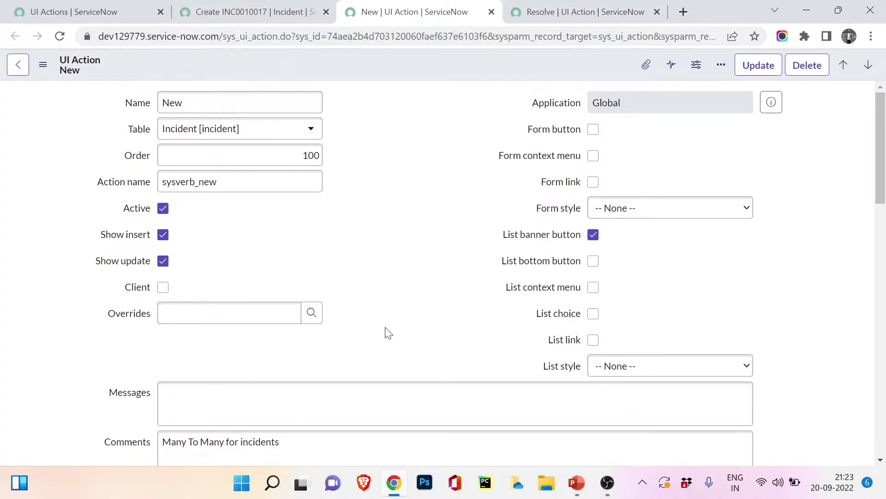
{"action": "scroll", "coordinate": [425, 215], "scroll_direction": "down", "scroll_amount": 4}
{"action": "scroll", "coordinate": [424, 212], "scroll_direction": "up", "scroll_amount": 5}
Compare the placement options of the Resolve and New UI actions with the Resolve button on the new incident form.
{"action": "left_click", "coordinate": [581, 11]}
{"action": "left_click", "coordinate": [360, 10]}
{"action": "left_click", "coordinate": [234, 6]}
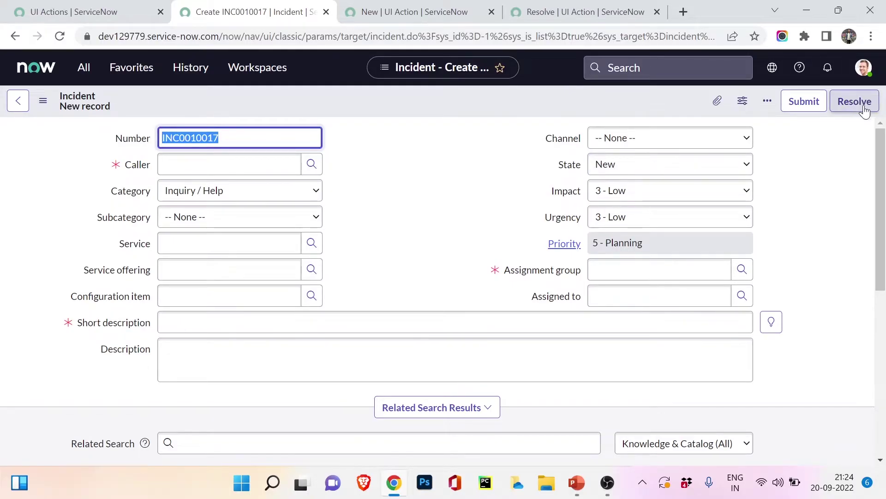
{"action": "left_click", "coordinate": [517, 18]}
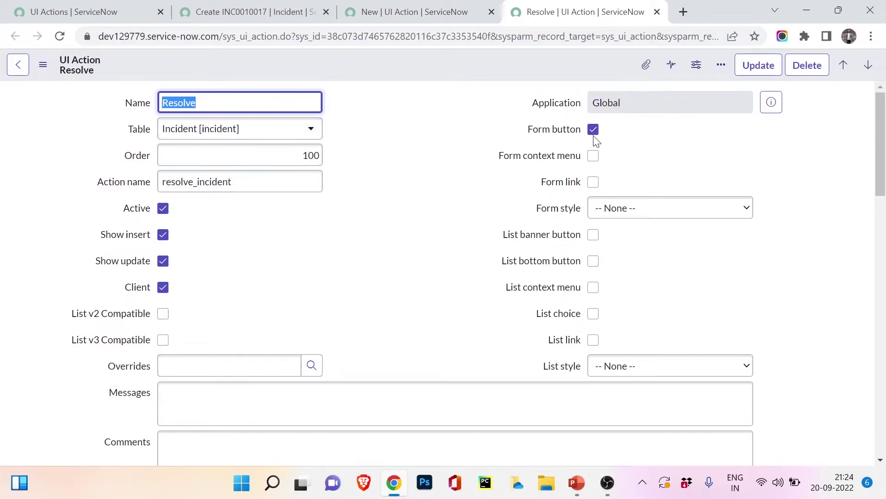
{"action": "key", "text": "ctrl+shift+Tab"}
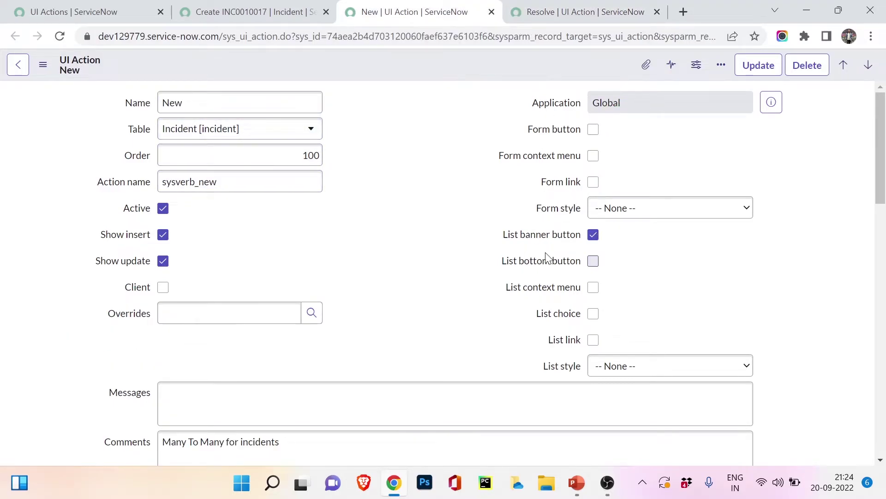
{"action": "key", "text": "ctrl+Tab"}
{"action": "left_click", "coordinate": [265, 6]}
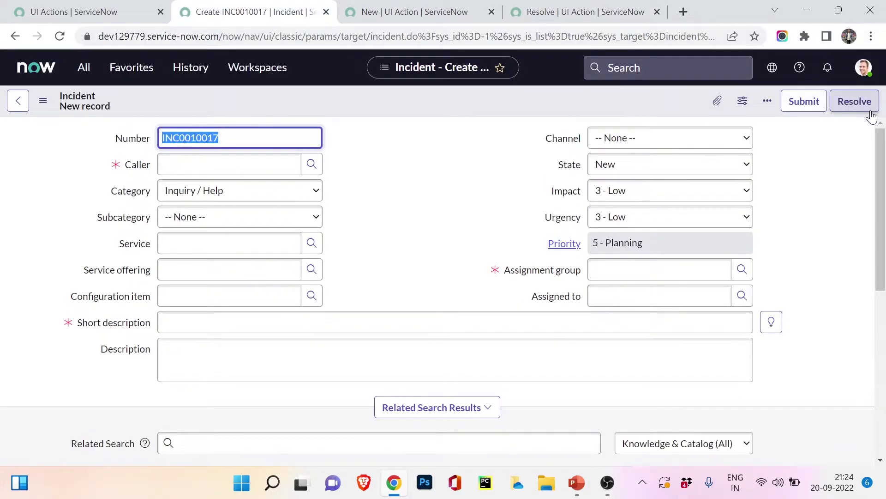
Return to the Resolve UI action record and examine its action name and the Show insert, Show update and Client options.
{"action": "left_click", "coordinate": [589, 6]}
{"action": "double_click", "coordinate": [184, 178]}
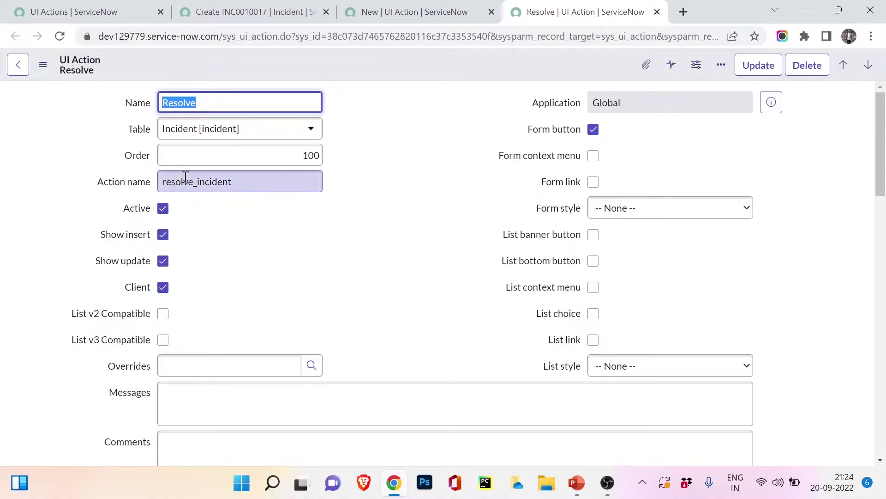
{"action": "left_click", "coordinate": [183, 178]}
{"action": "double_click", "coordinate": [227, 178]}
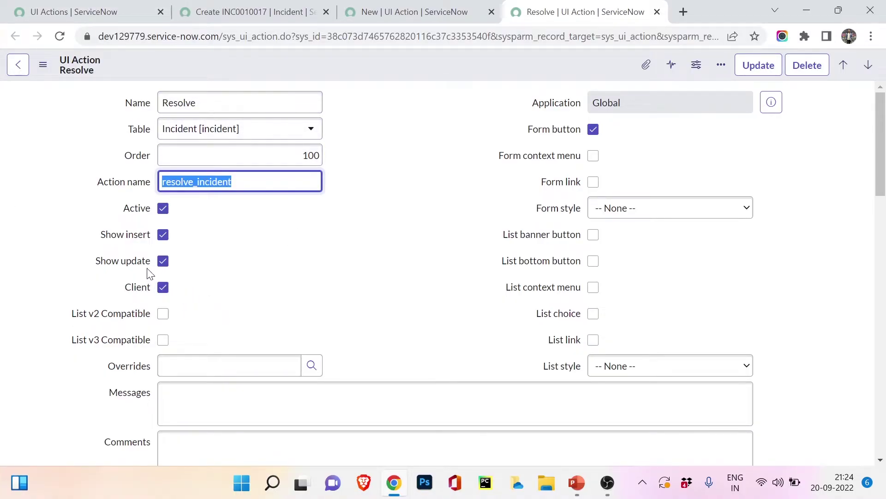
On the new incident, enter the caller's name, the short description "aaa" and the description "aa".
{"action": "left_click", "coordinate": [250, 12]}
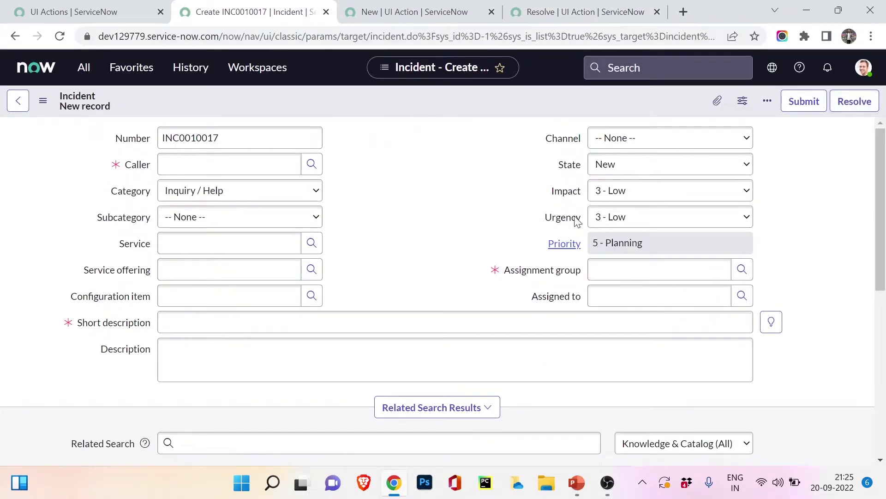
{"action": "left_click", "coordinate": [212, 163]}
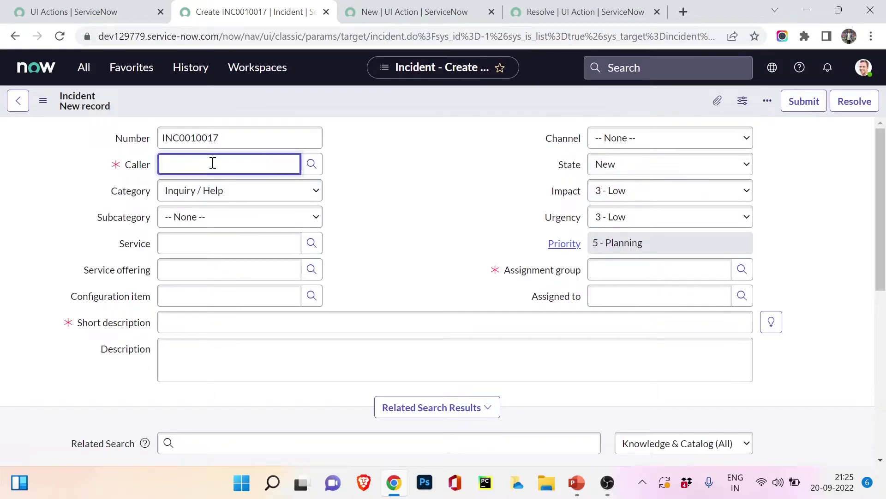
{"action": "left_click", "coordinate": [203, 196]}
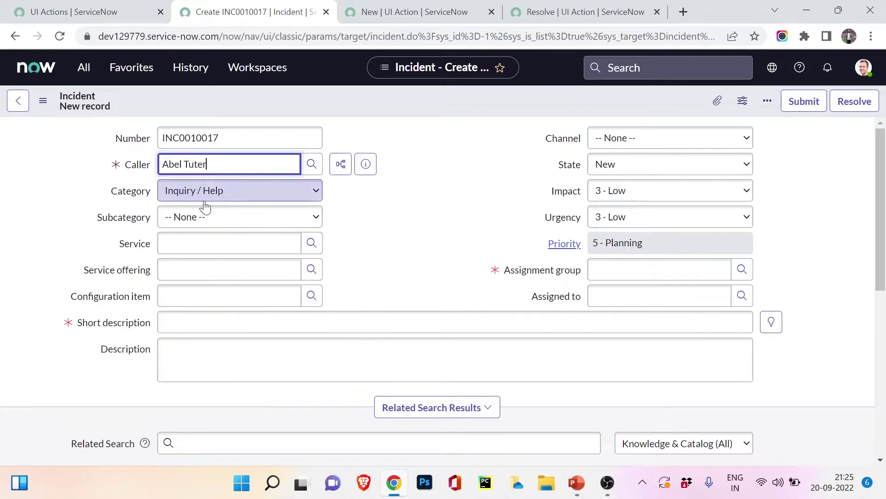
{"action": "left_click", "coordinate": [195, 326]}
{"action": "type", "text": "aaa"}
{"action": "left_click", "coordinate": [215, 366]}
{"action": "type", "text": "aa"}
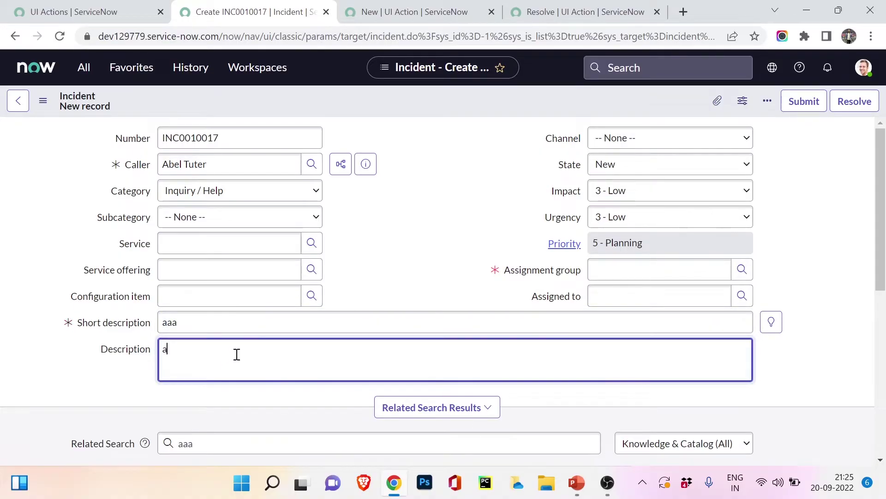
Assign the incident to the Service Desk group and save the record without leaving the form.
{"action": "left_click", "coordinate": [596, 272]}
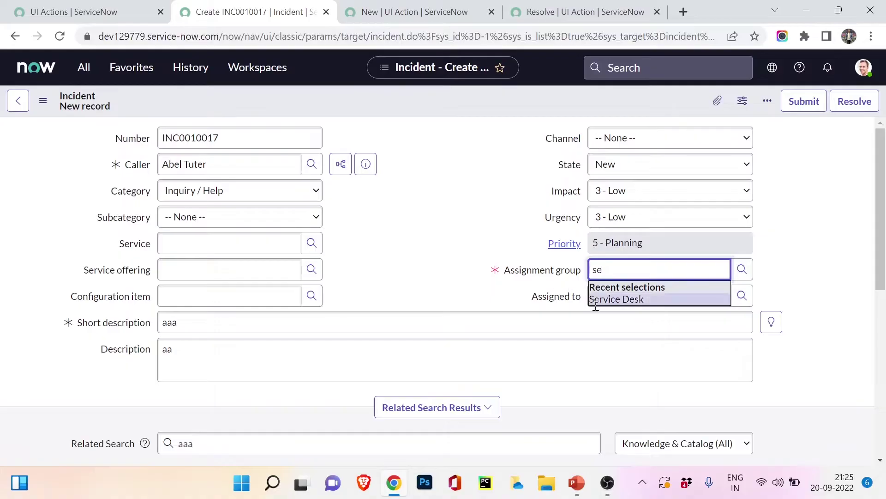
{"action": "left_click", "coordinate": [601, 301]}
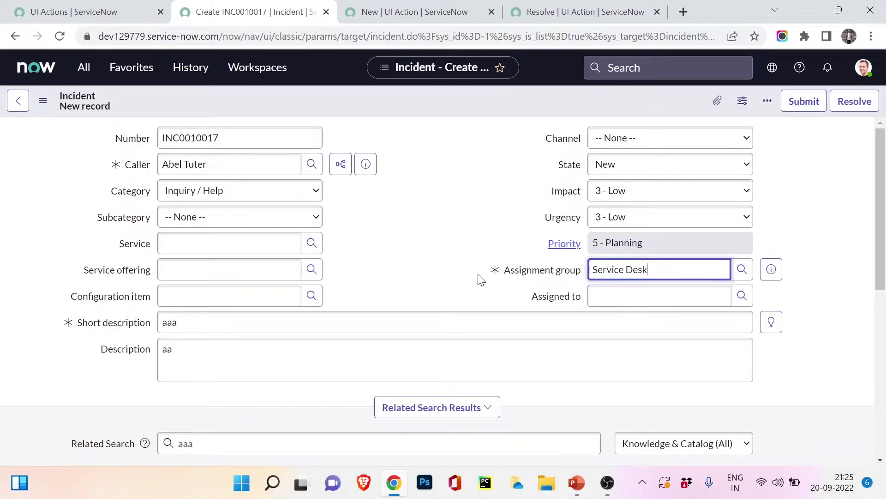
{"action": "right_click", "coordinate": [395, 104]}
{"action": "left_click", "coordinate": [407, 115]}
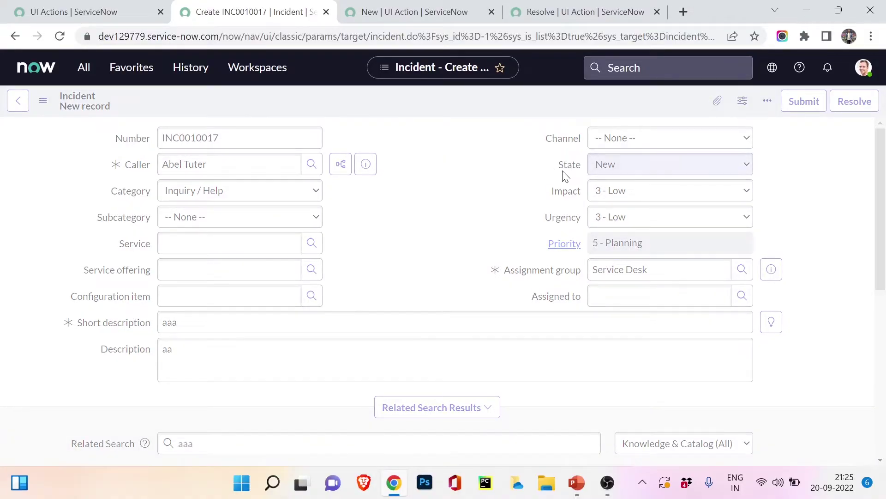
Set the incident's state to Resolved and try to save the record.
{"action": "left_click", "coordinate": [626, 165]}
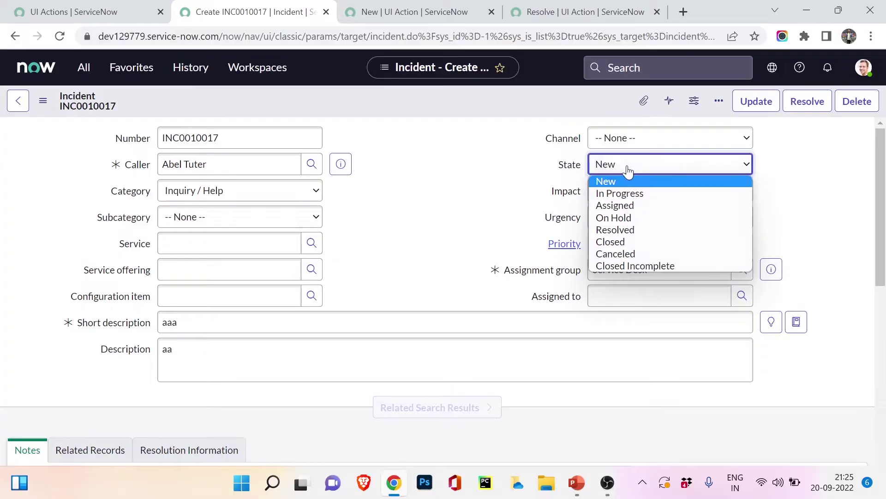
{"action": "left_click", "coordinate": [619, 230]}
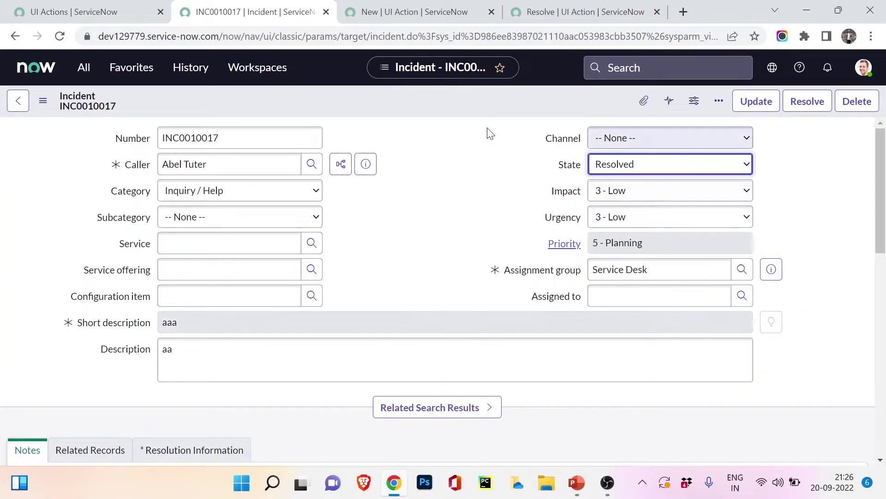
{"action": "right_click", "coordinate": [471, 112]}
{"action": "left_click", "coordinate": [443, 115]}
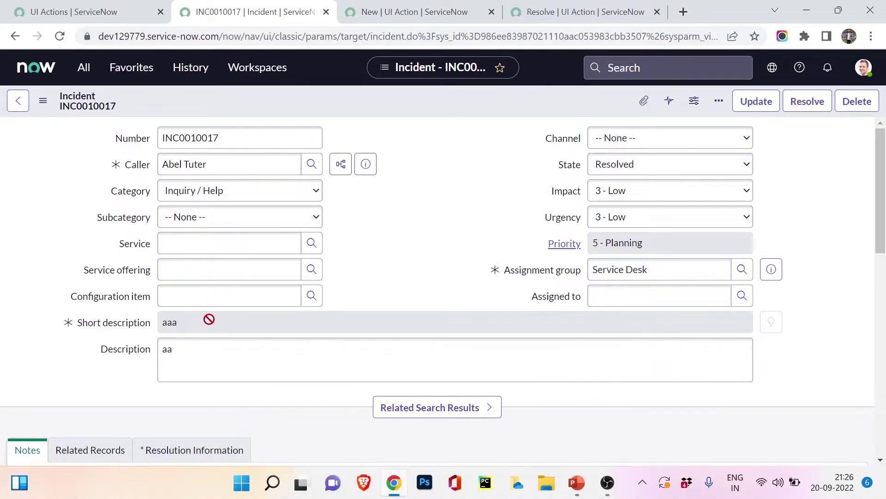
{"action": "right_click", "coordinate": [436, 100]}
{"action": "left_click", "coordinate": [447, 108]}
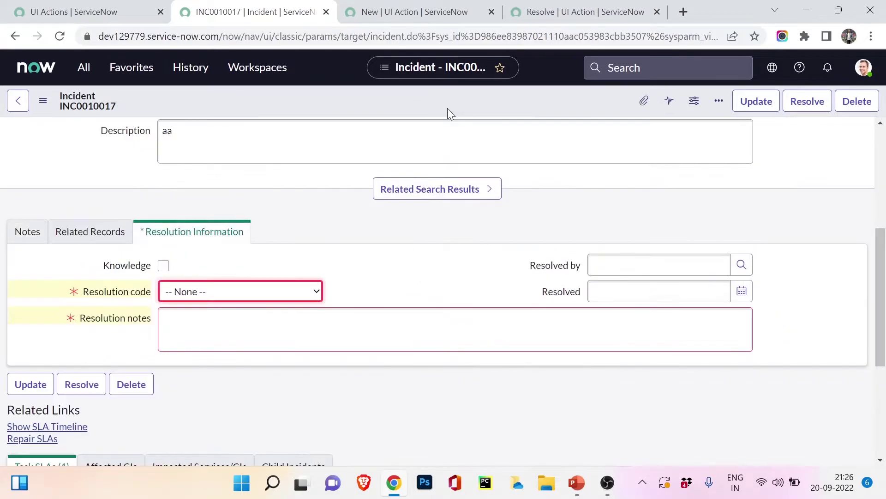
Set the resolution code to "No resolution provided", enter the resolution notes "aaa" and save the incident.
{"action": "left_click", "coordinate": [275, 291]}
{"action": "left_click", "coordinate": [208, 342]}
{"action": "left_click", "coordinate": [208, 337]}
{"action": "type", "text": "aaa"}
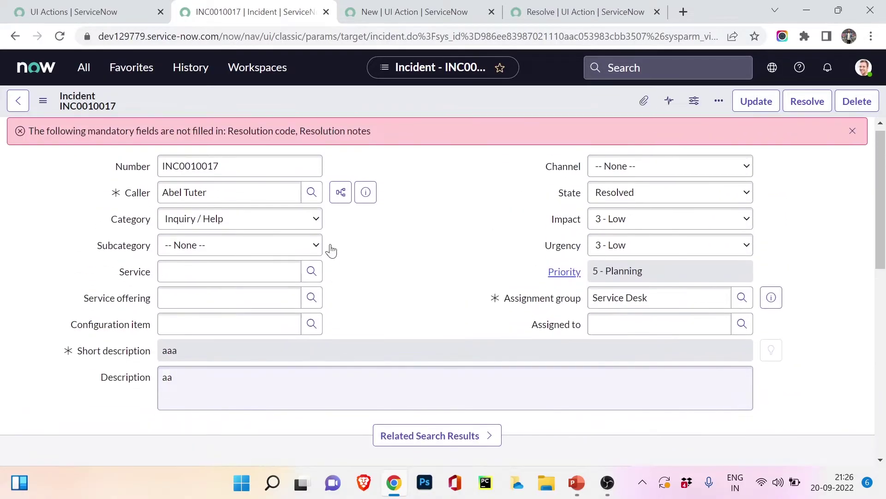
{"action": "right_click", "coordinate": [417, 102]}
{"action": "left_click", "coordinate": [429, 113]}
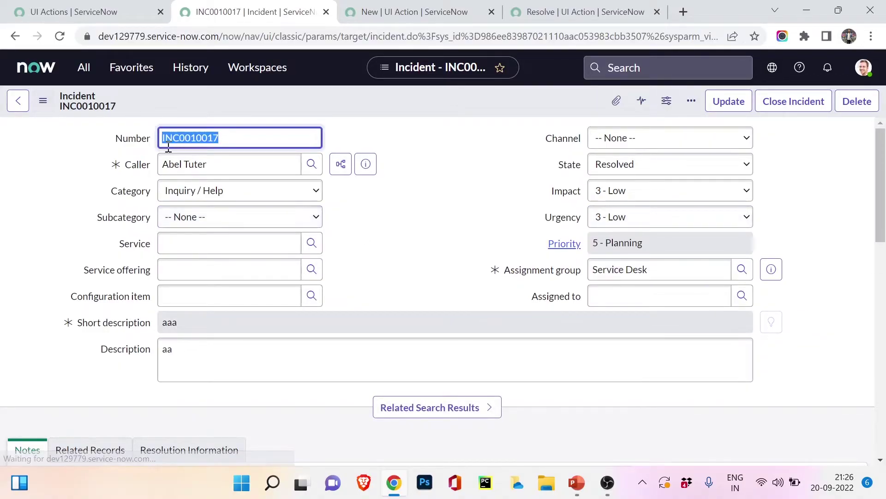
Review the Notes section and activity history of the saved incident.
{"action": "scroll", "coordinate": [361, 323], "scroll_direction": "down", "scroll_amount": 1}
{"action": "scroll", "coordinate": [170, 259], "scroll_direction": "down", "scroll_amount": 4}
{"action": "scroll", "coordinate": [109, 213], "scroll_direction": "up", "scroll_amount": 1}
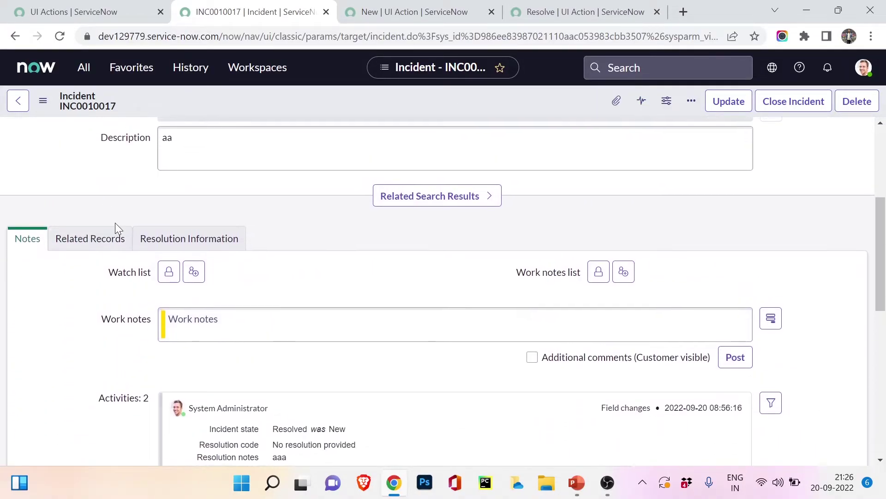